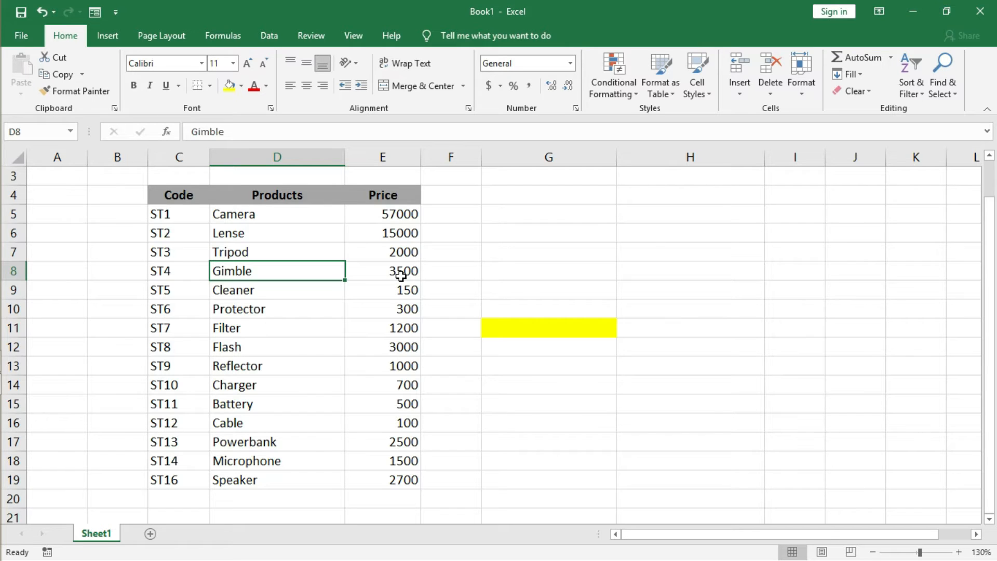
- Enter the formula =VLOOKUP(G11,D5:E19,2,0) in cell H11 to return the price of the product in the yellow cell
click(543, 329)
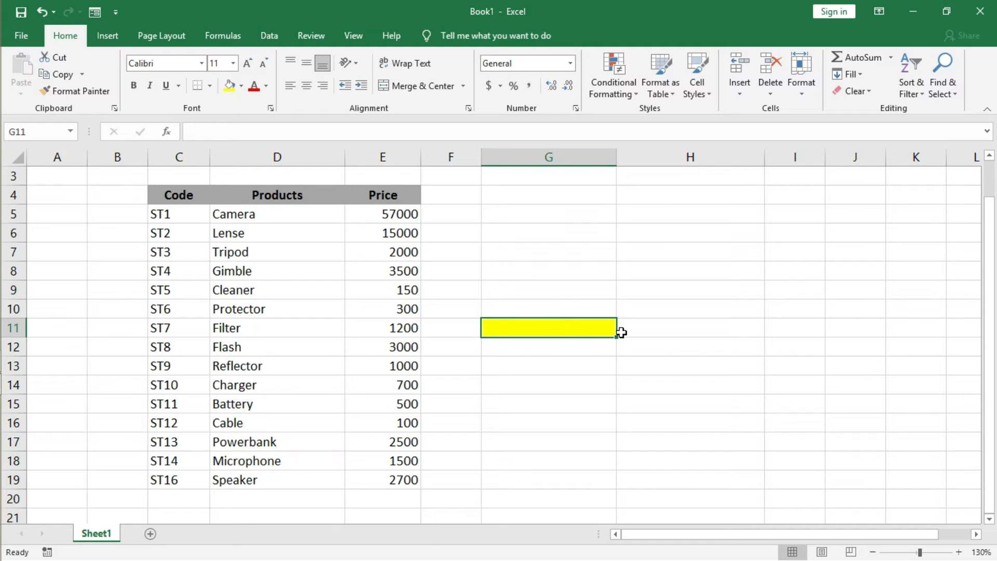
click(649, 332)
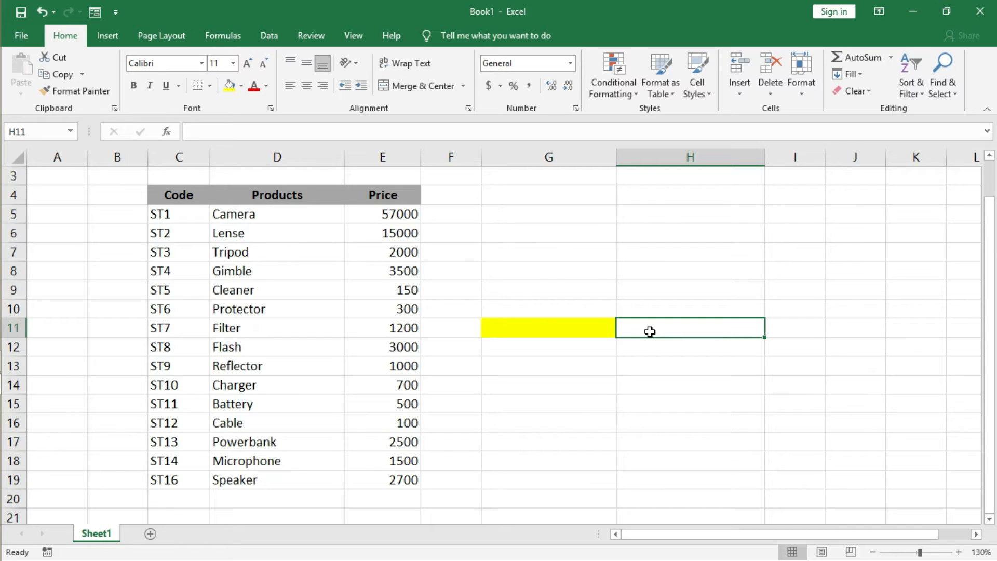
text(=)
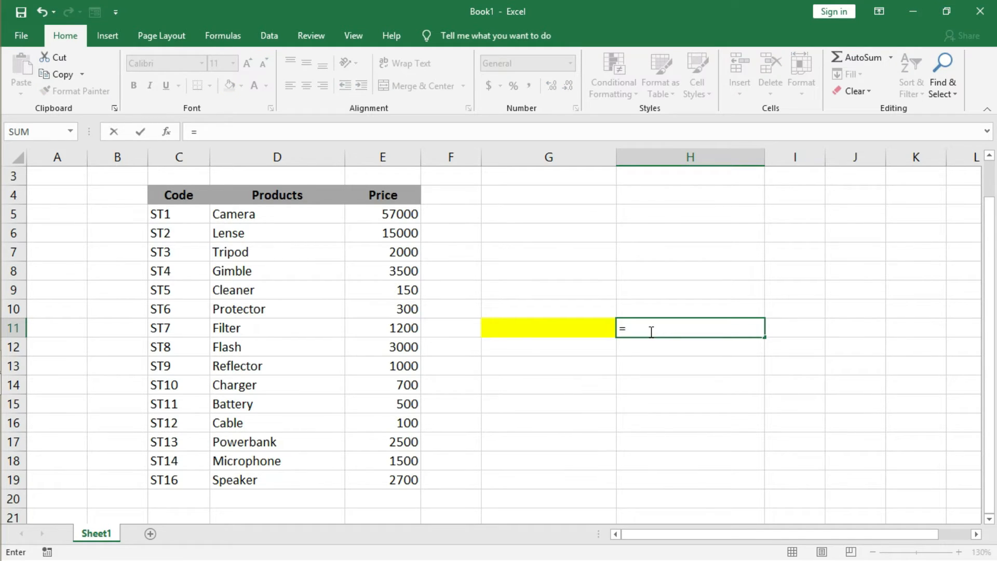
text(vl)
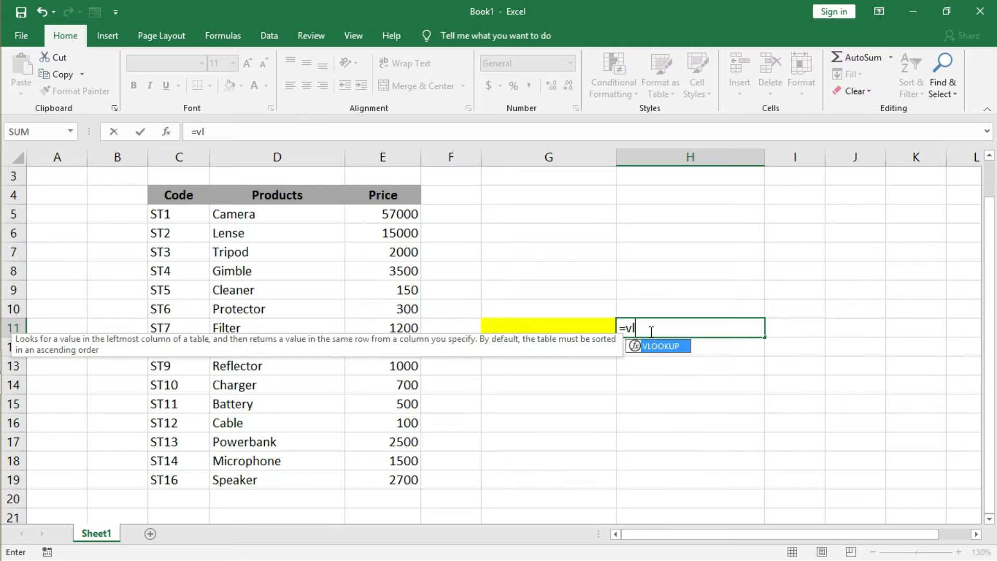
text(ookup()
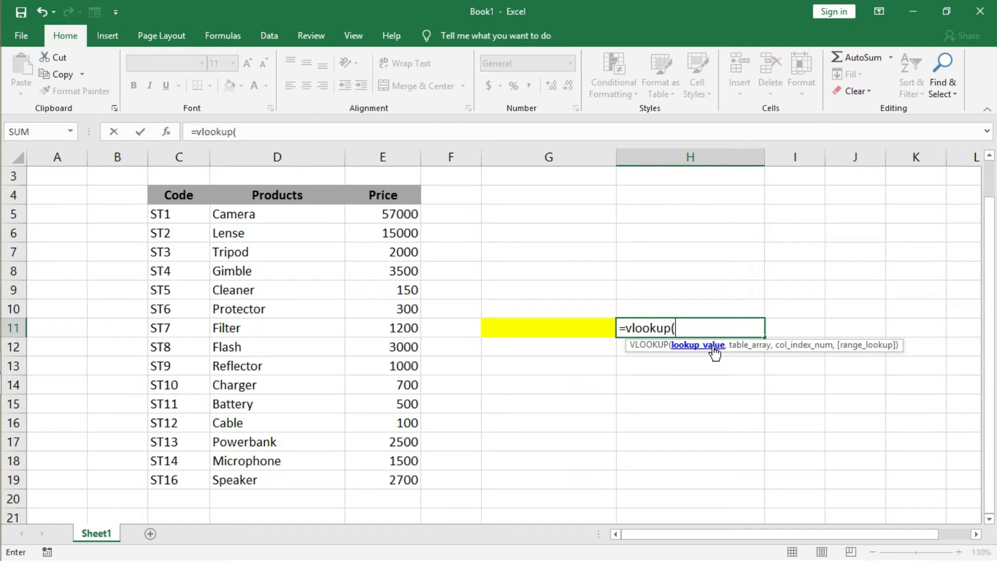
click(569, 329)
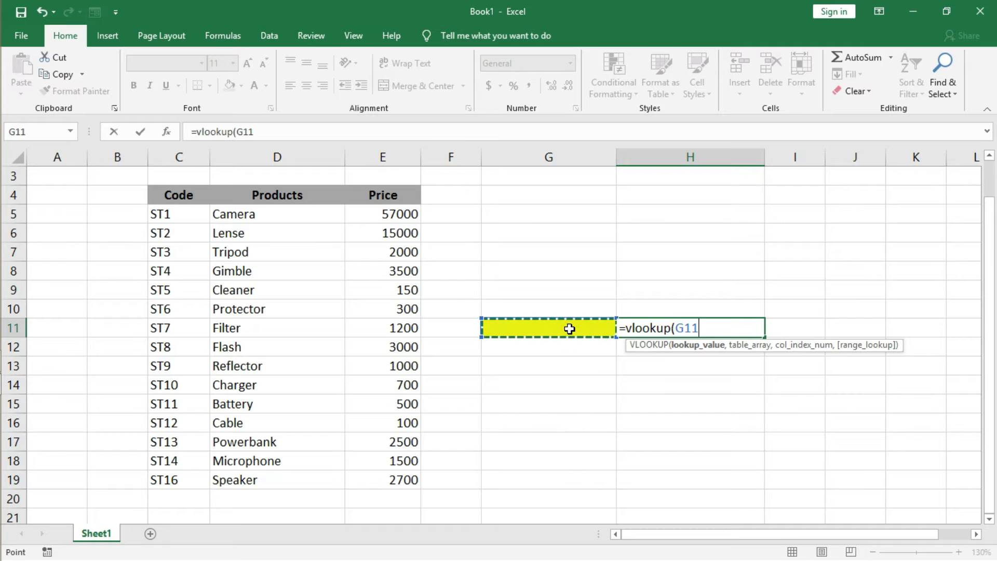
text(,)
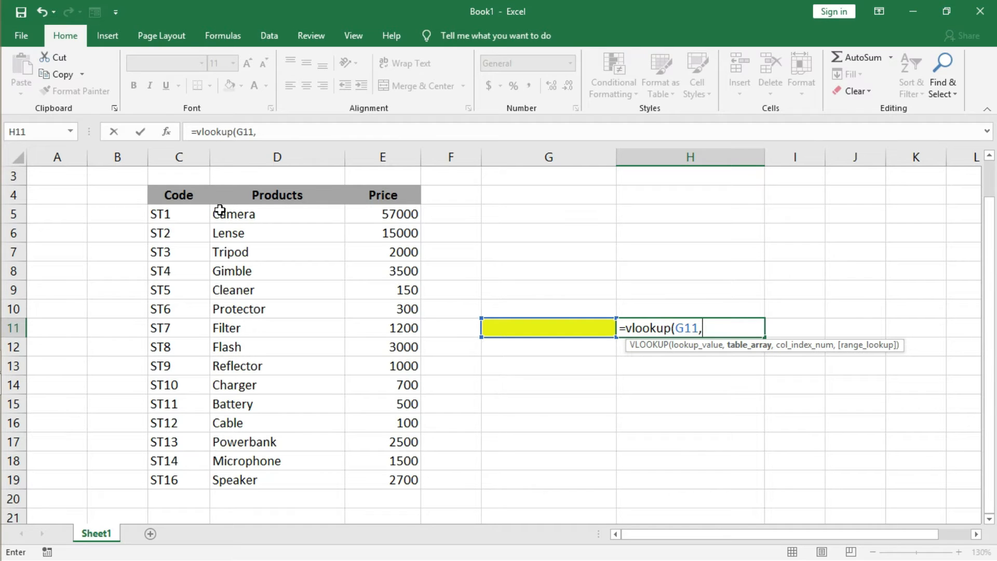
drag(222, 212, 403, 491)
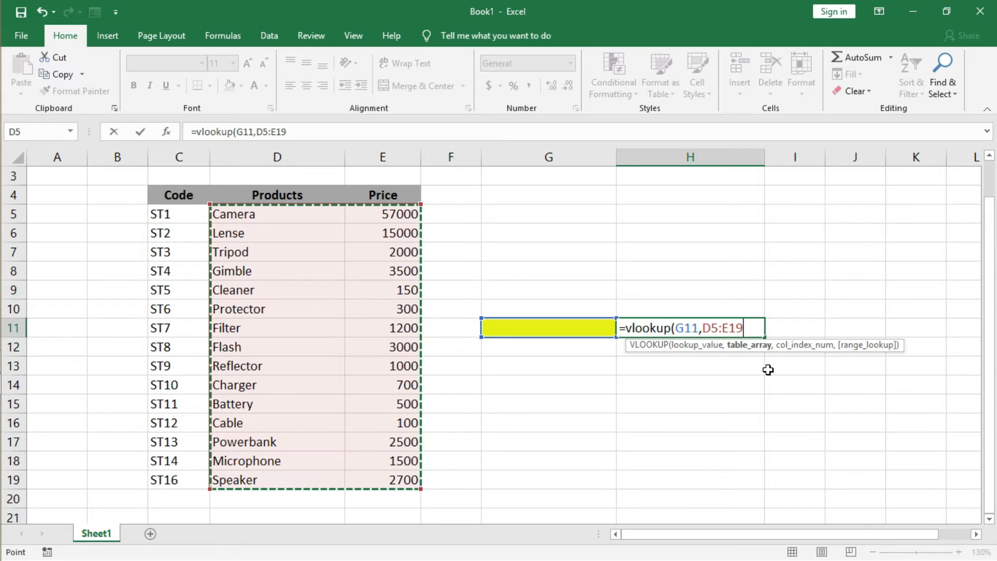
text(,)
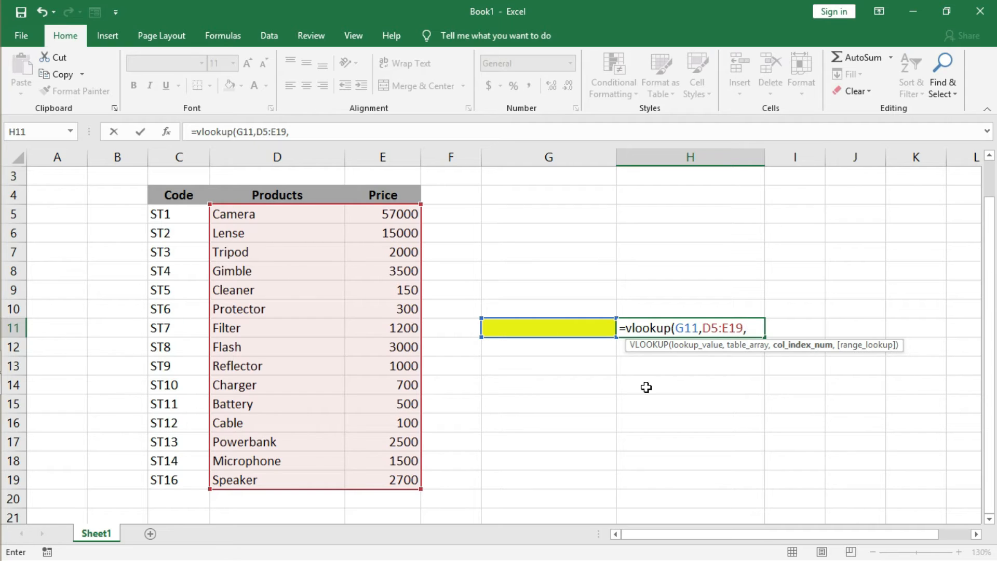
text(2,)
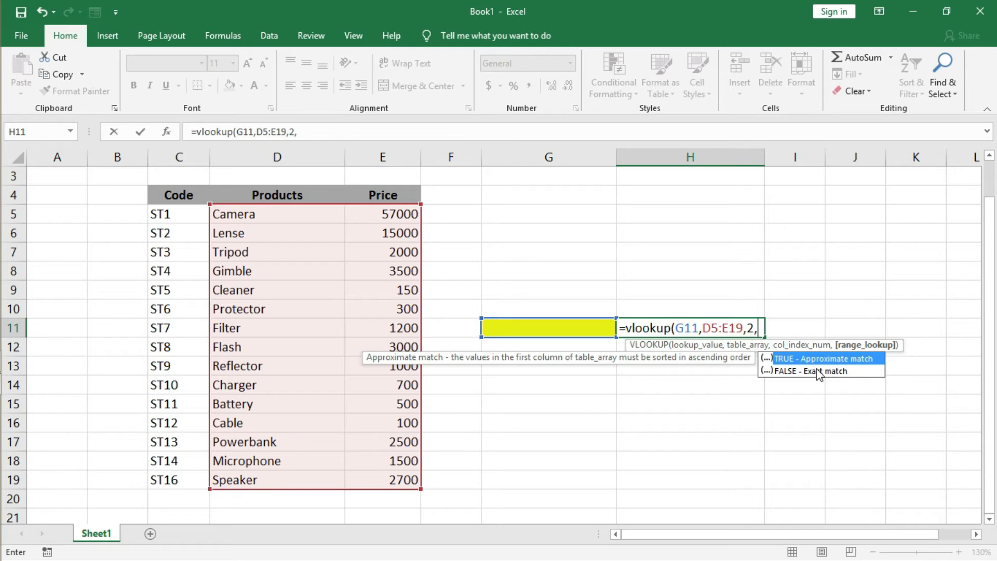
text(0))
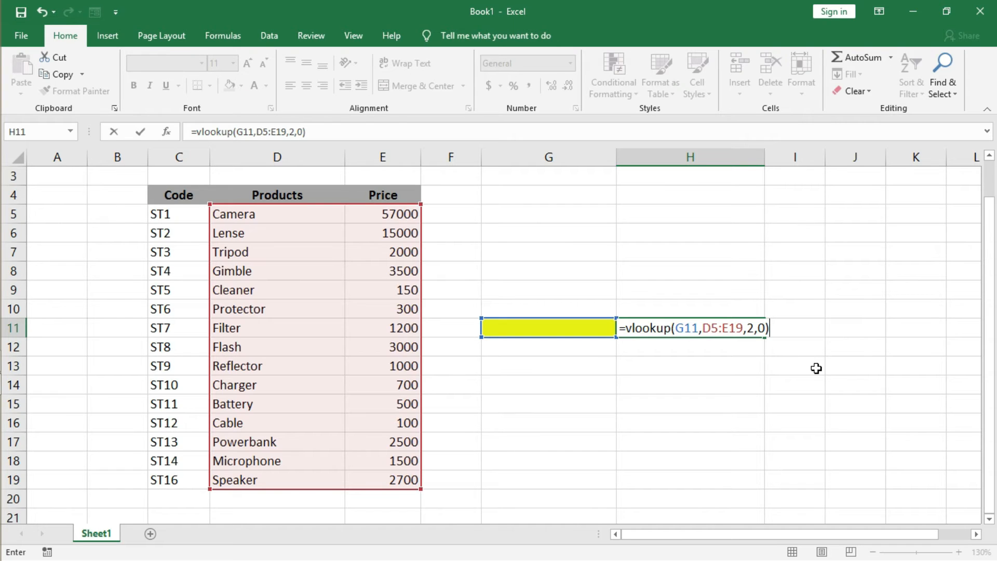
key(Return)
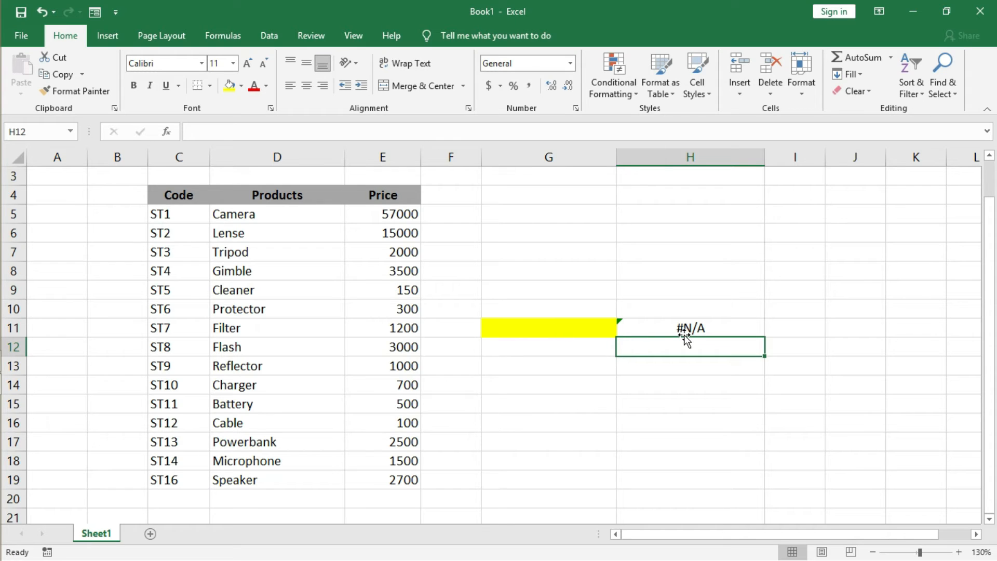
- Enter Flash in the yellow cell G11 to test the price lookup
click(569, 328)
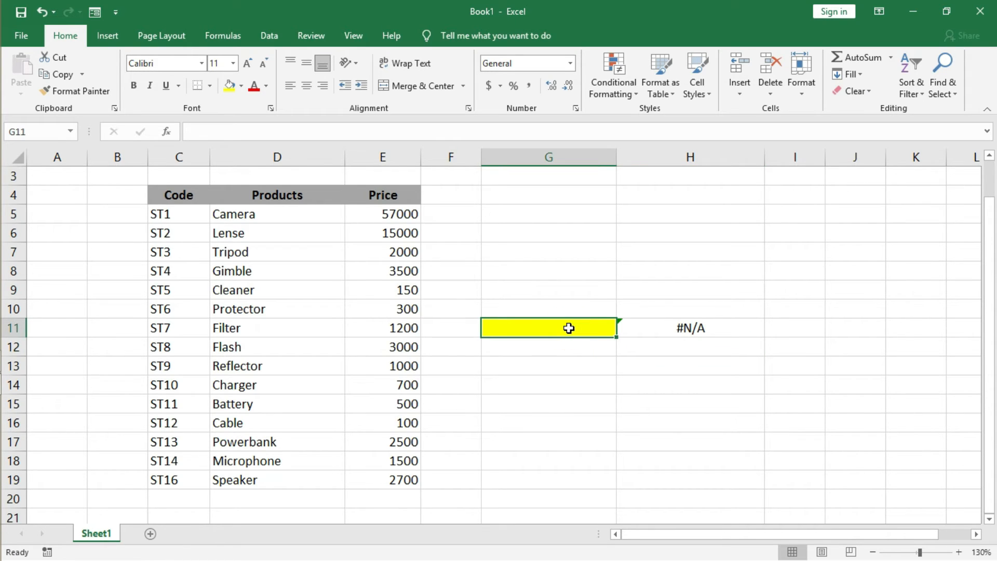
text(Flash)
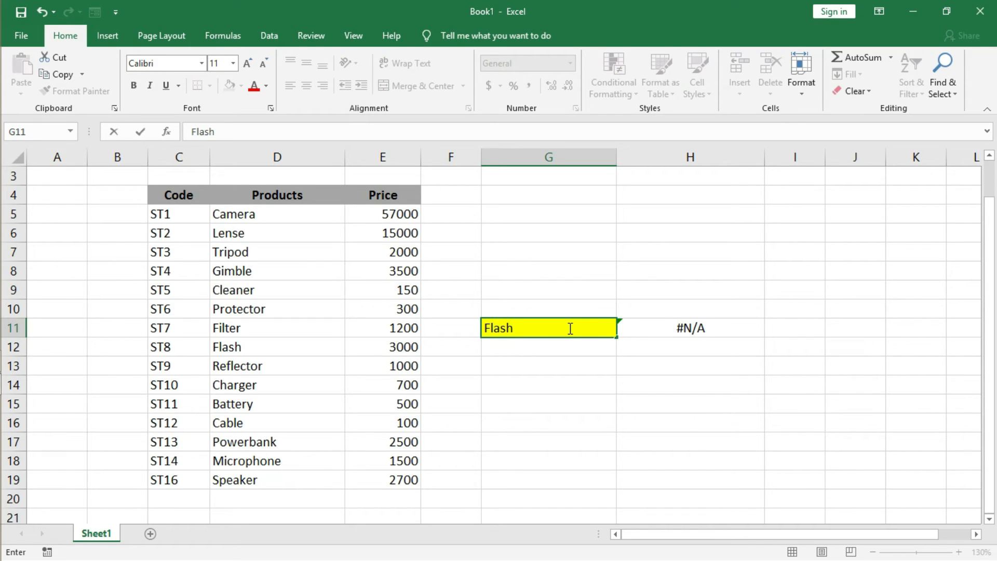
key(Return)
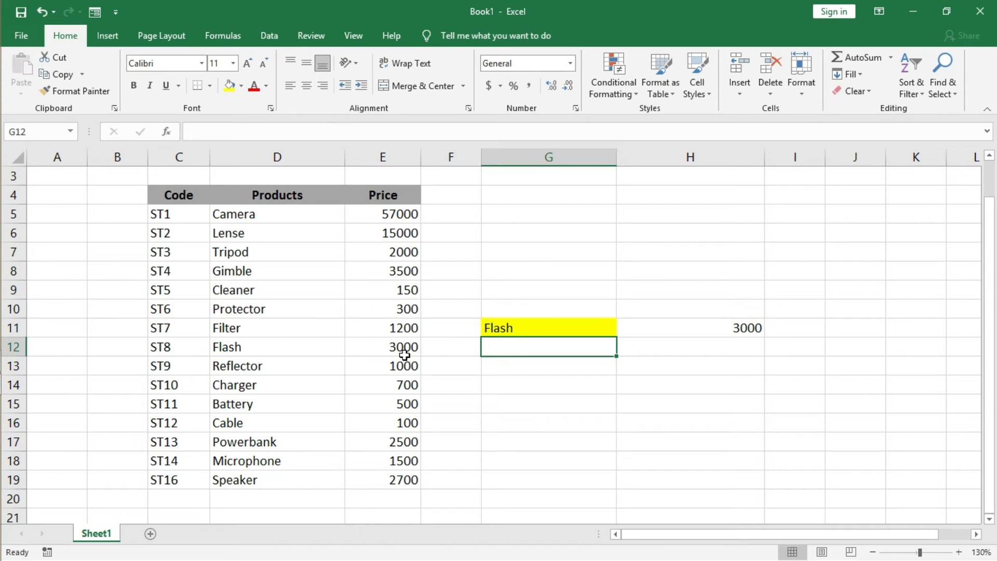
- Test the lookup with speaker in cell G11, and clear the cell's content
click(530, 329)
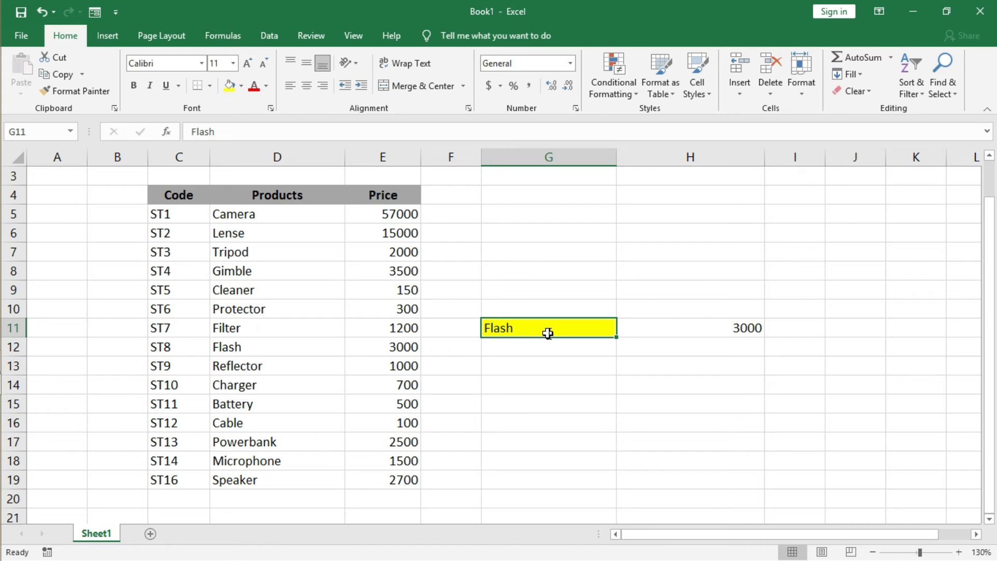
text(speaker)
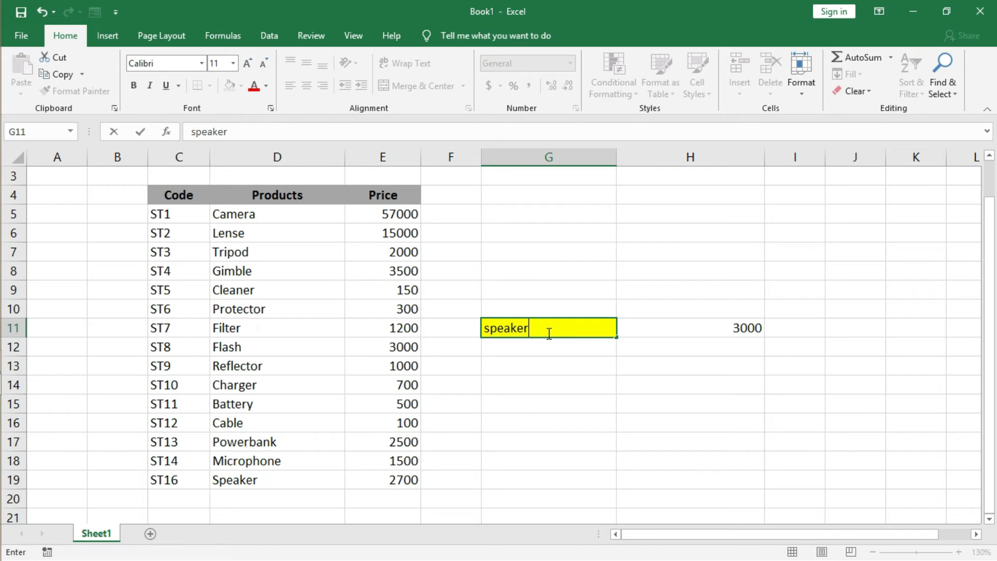
key(Return)
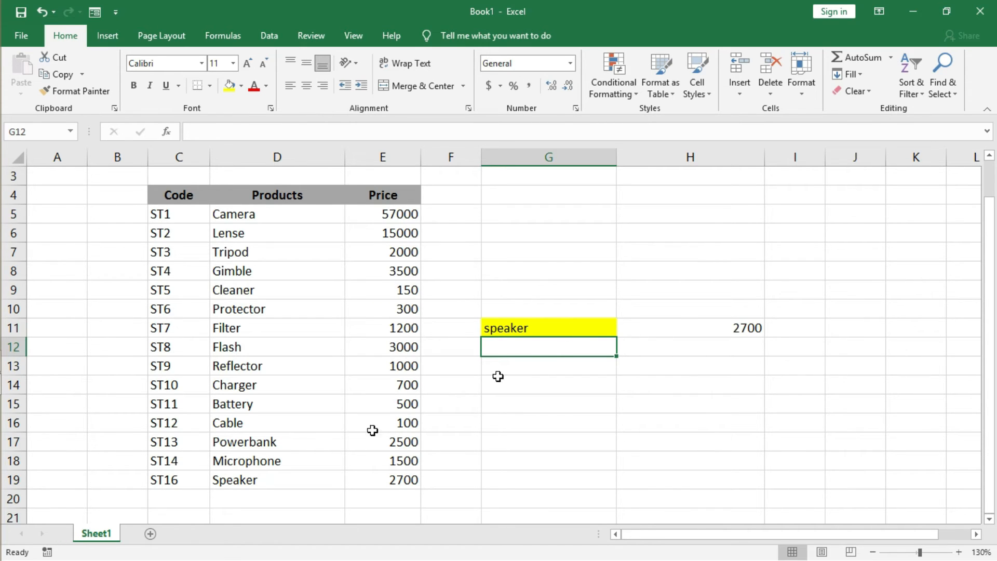
click(590, 330)
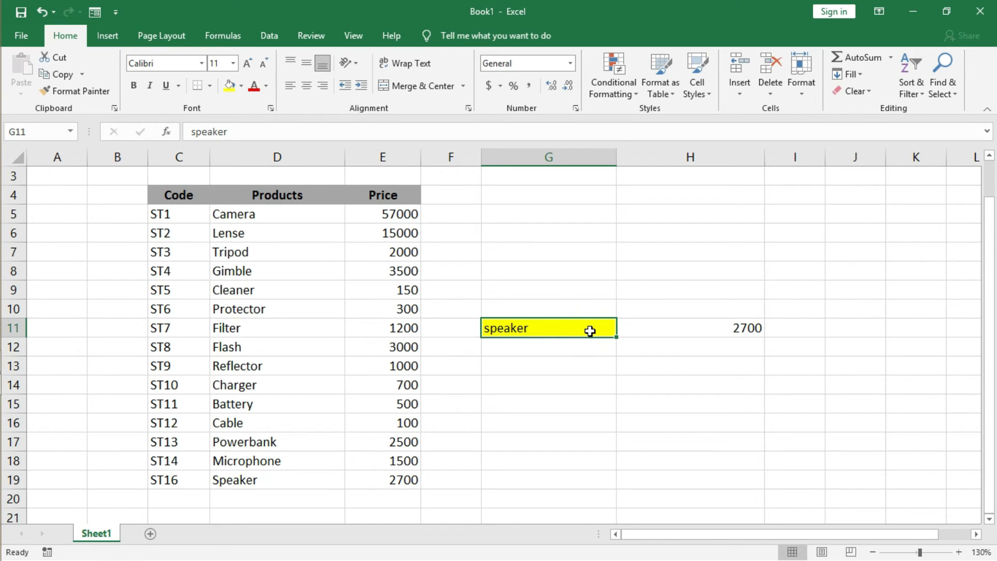
key(BackSpace)
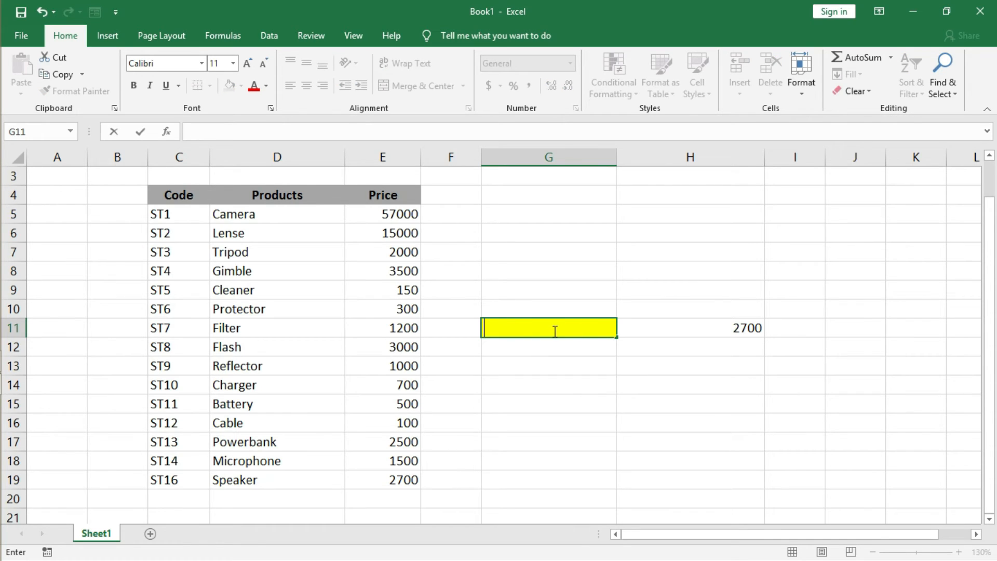
- Apply List data validation to cell G11 with the product names =$D$5:$D$19 as its source
click(276, 34)
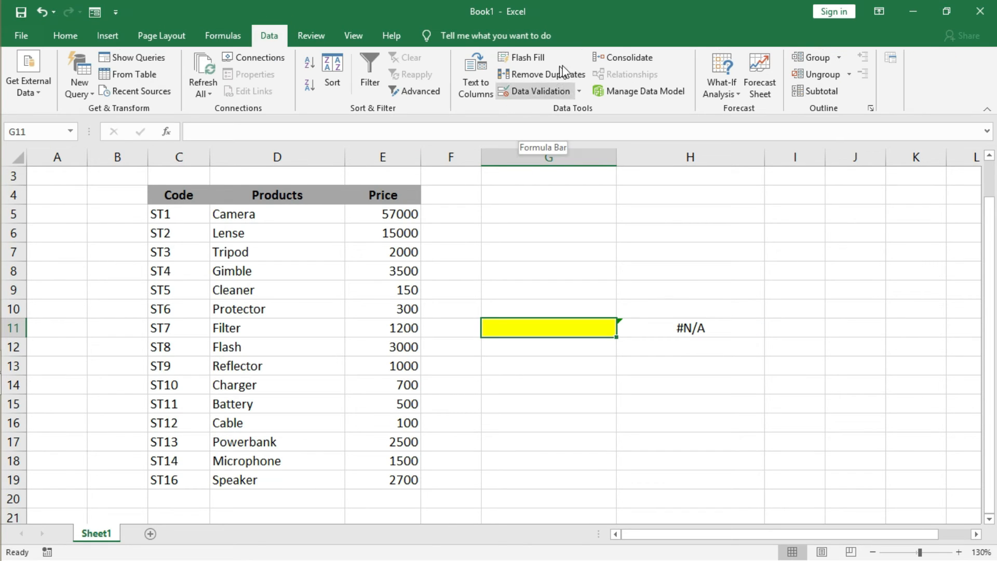
click(580, 93)
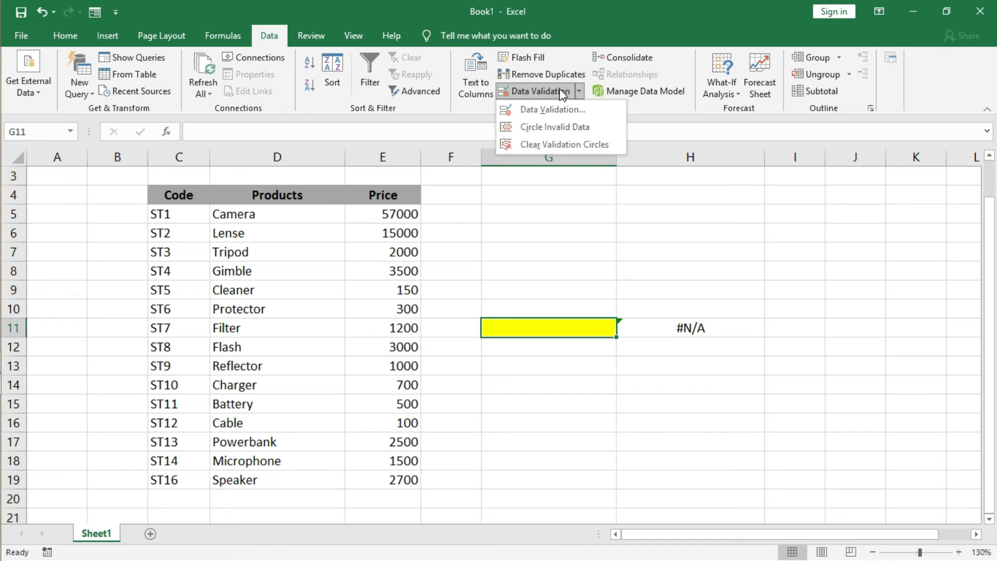
click(560, 90)
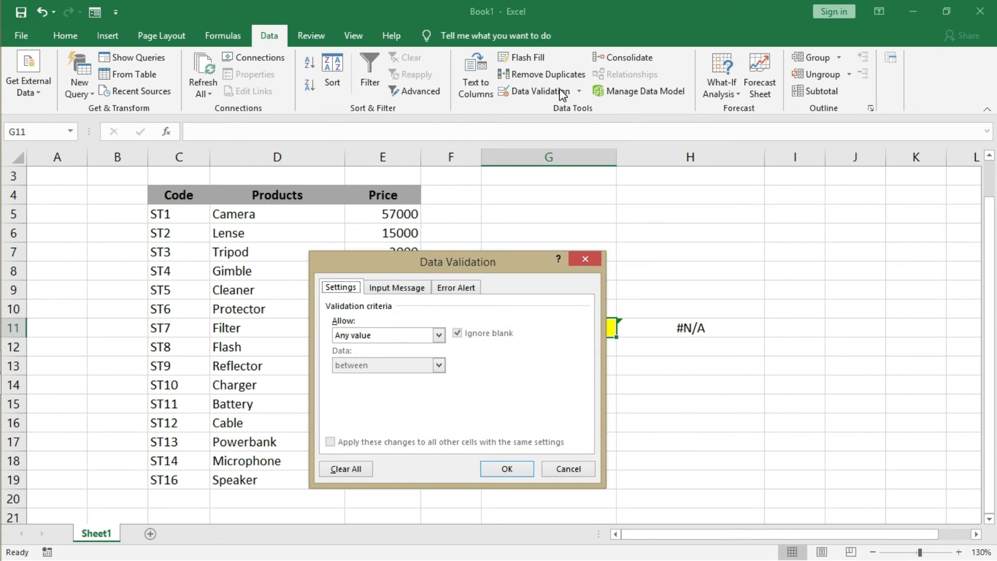
click(439, 336)
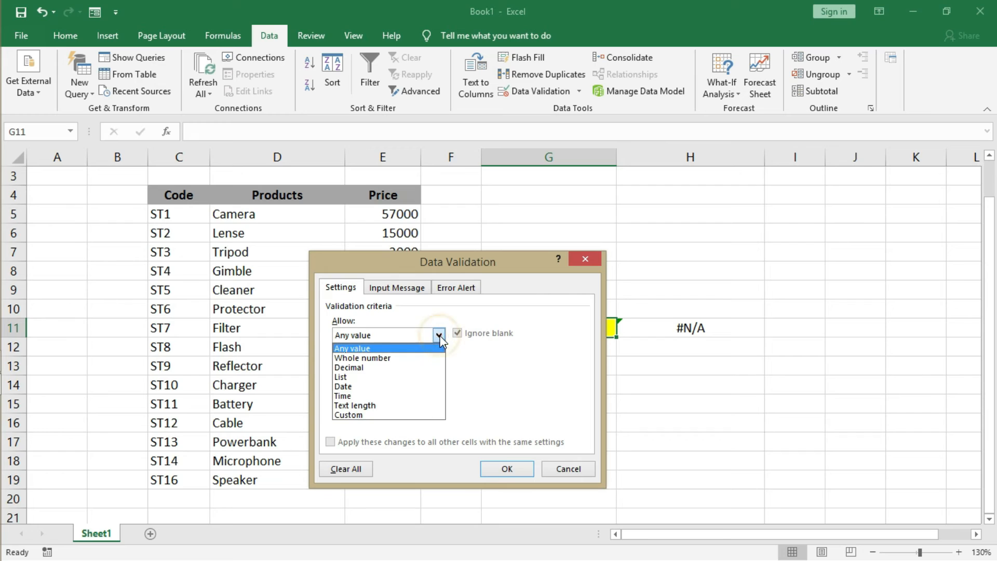
click(384, 377)
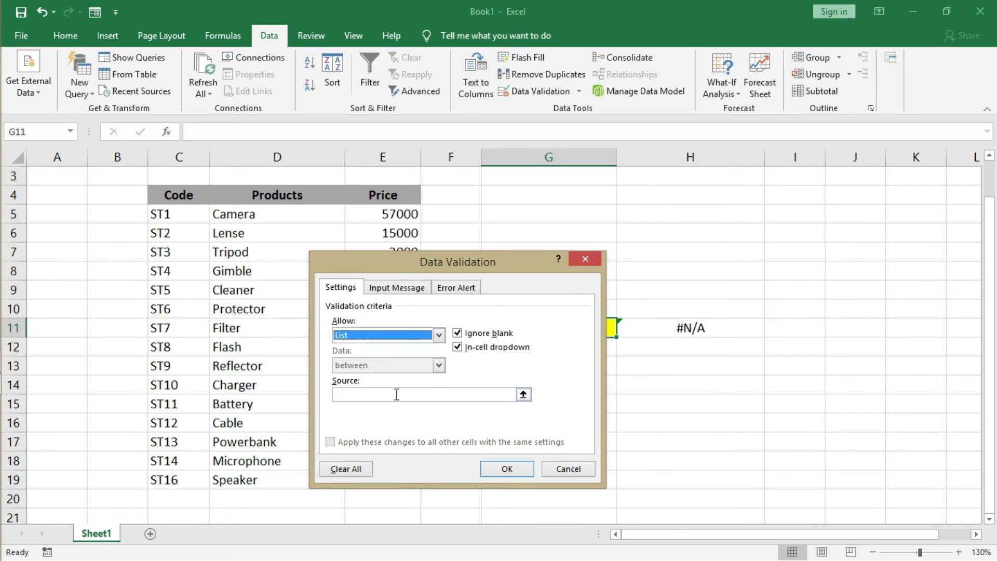
click(523, 395)
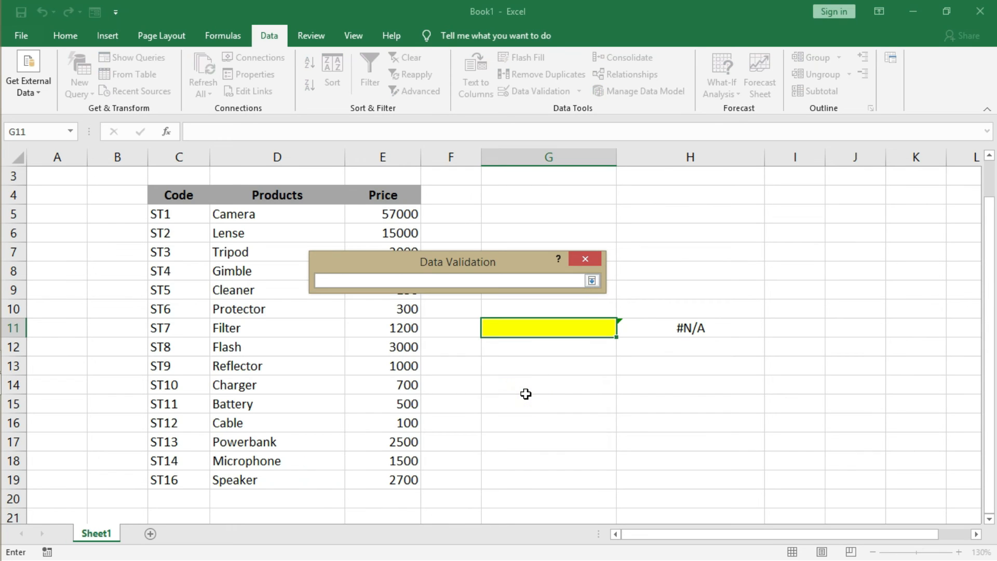
click(246, 213)
drag(246, 213, 250, 484)
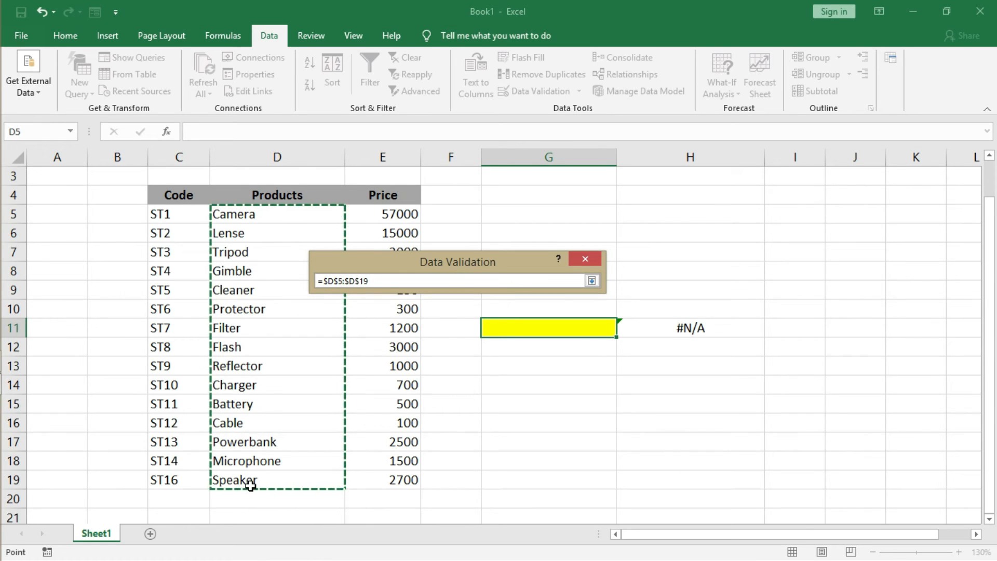
click(592, 281)
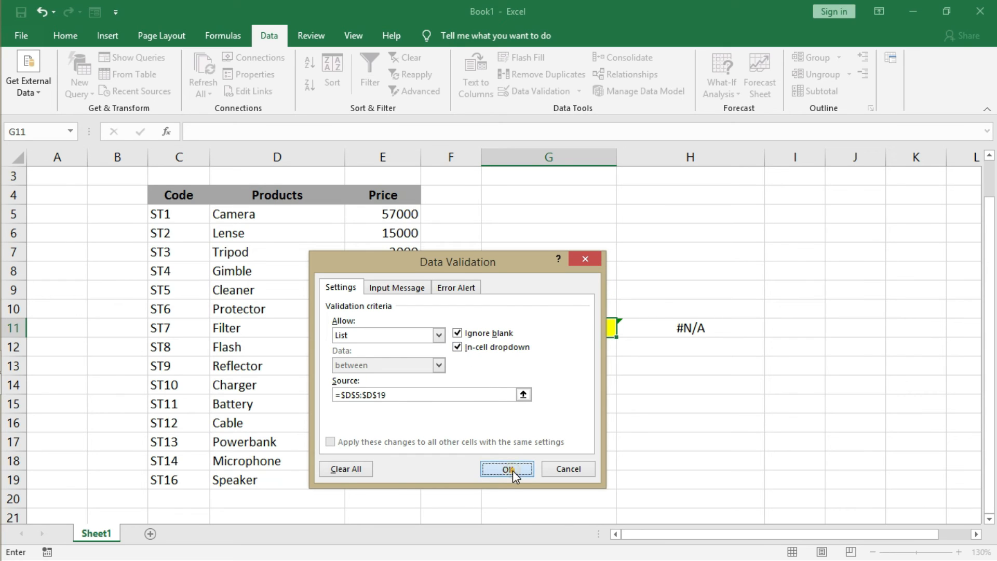
click(512, 470)
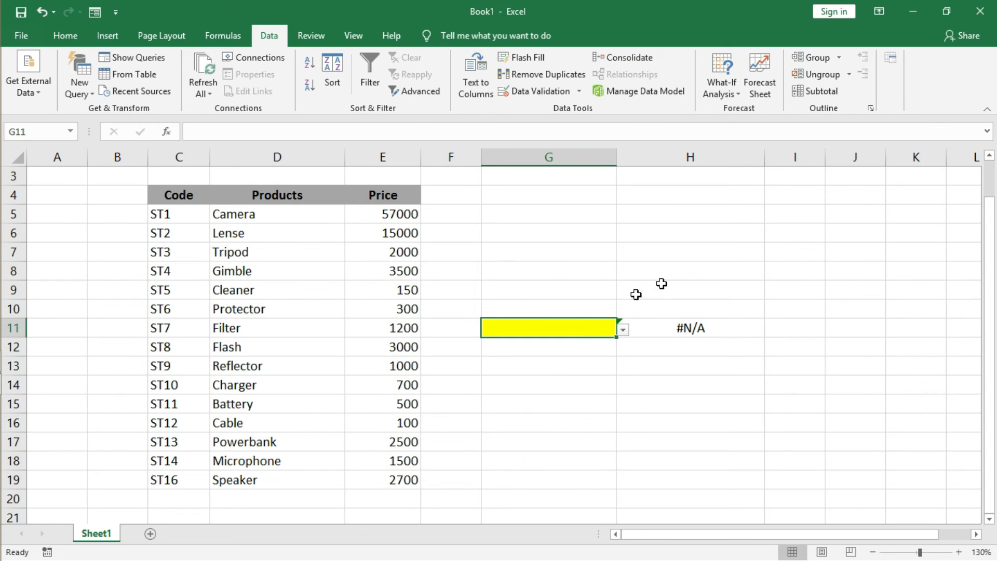
- Test the product drop-down in cell G11 by choosing Protector, followed by Flash
click(623, 330)
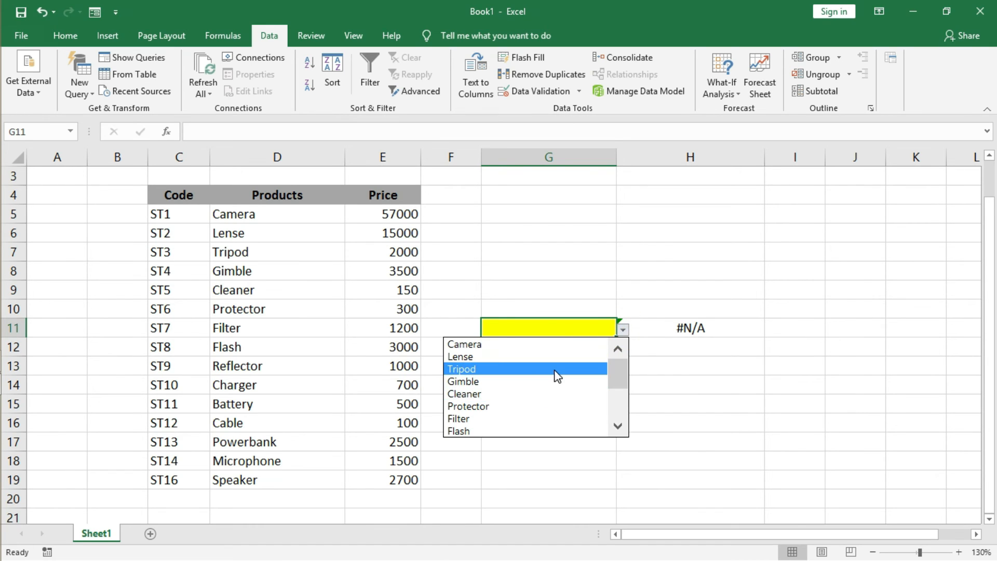
click(535, 406)
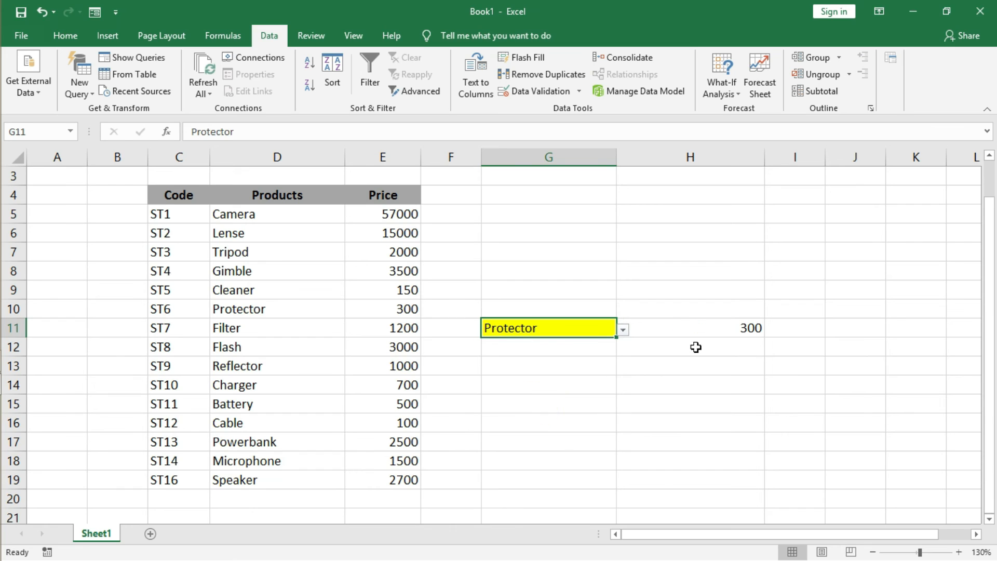
click(623, 330)
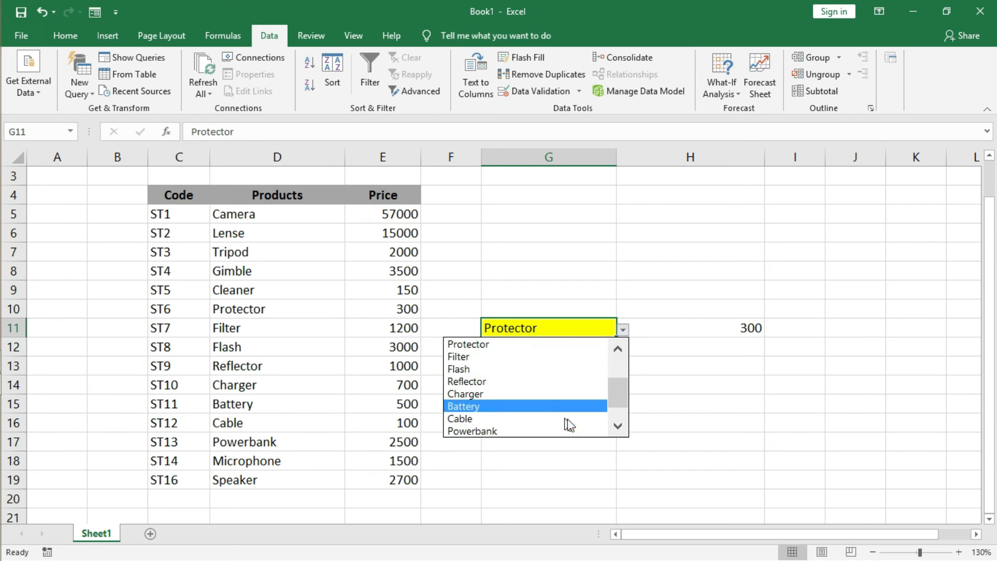
click(545, 370)
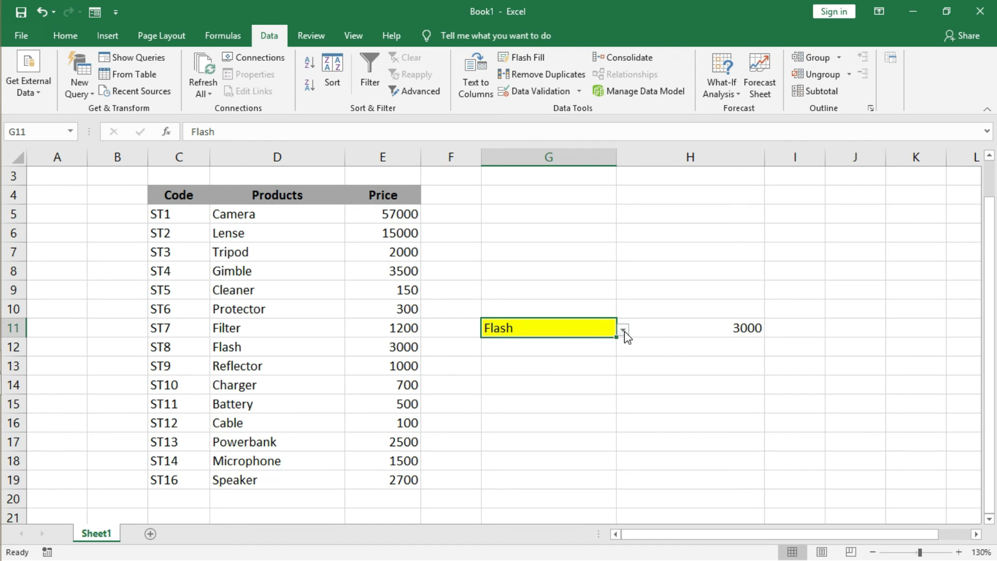
- Fill the price result cell H11 with the standard light green color
click(669, 327)
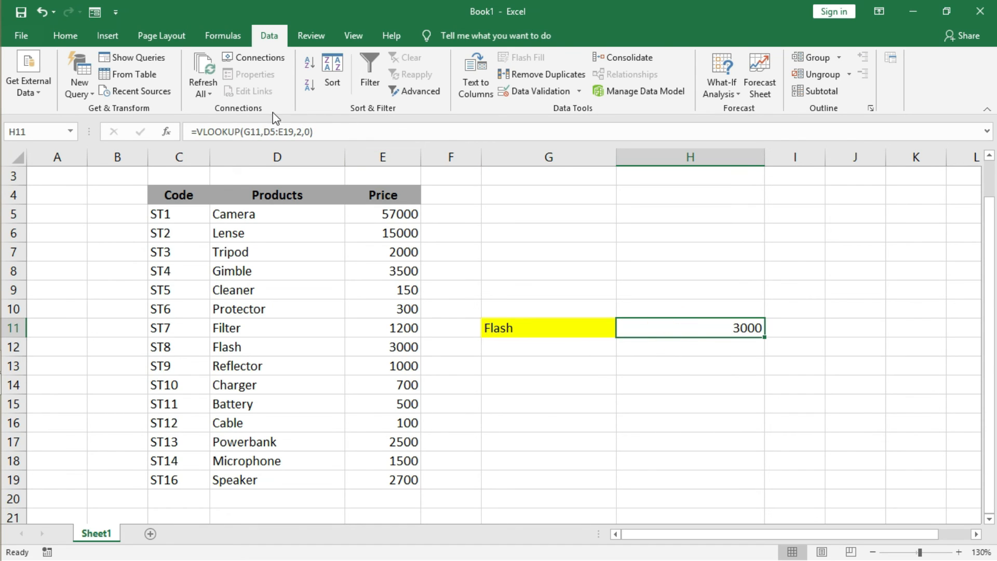
click(58, 32)
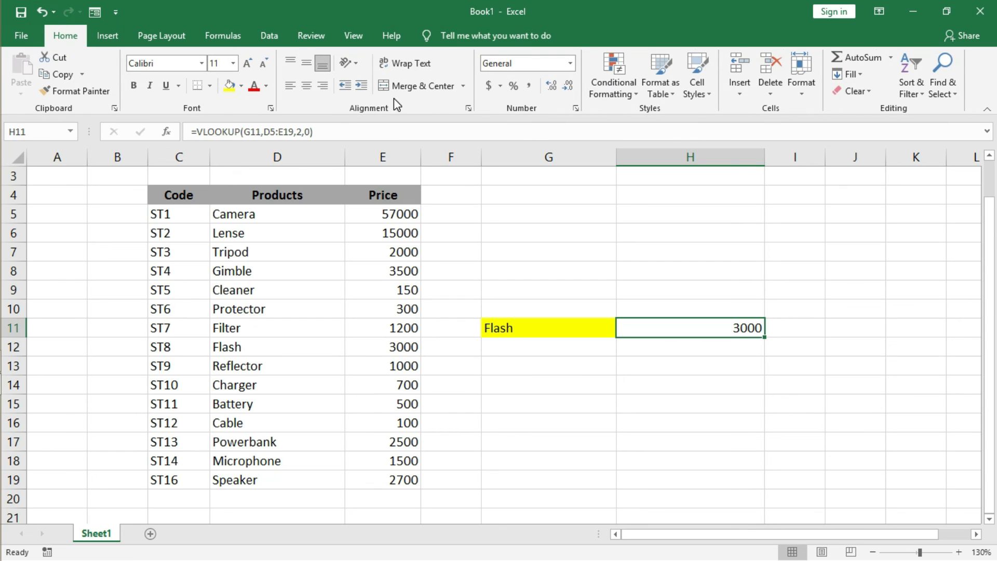
click(242, 86)
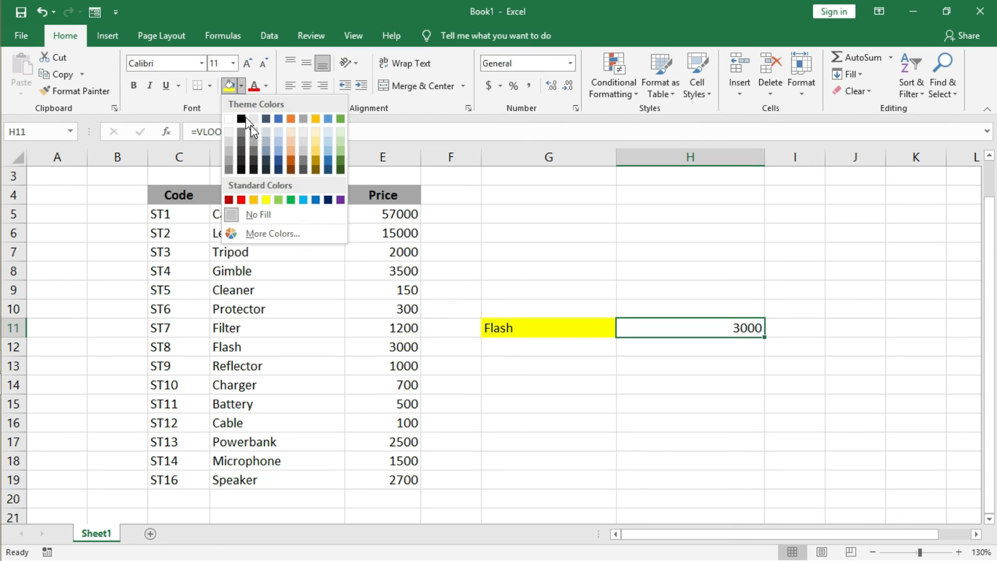
click(279, 200)
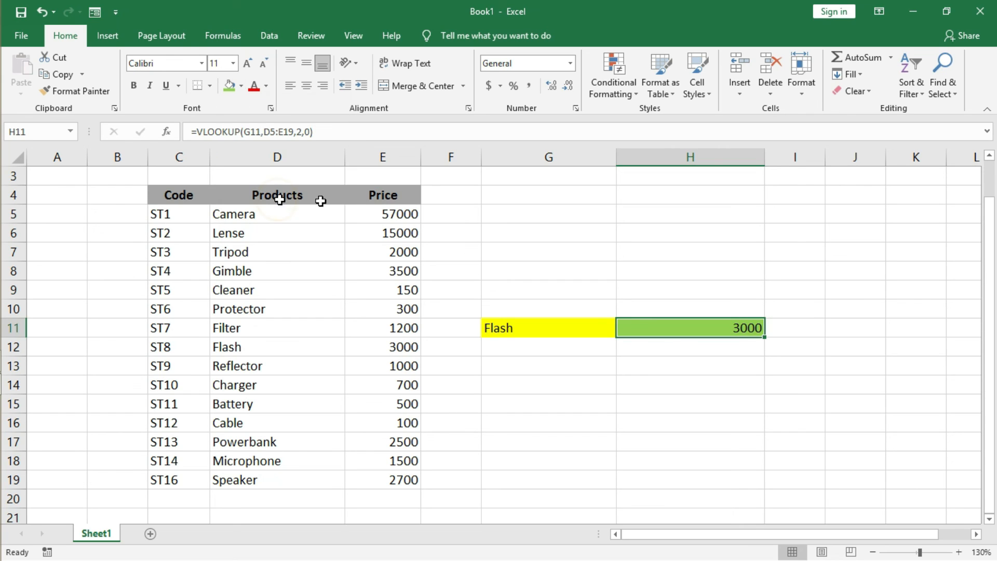
- Test the price lookup by choosing Powerbank, Speaker, Reflector and finally Tripod from the product list in cell G11
click(600, 331)
click(623, 329)
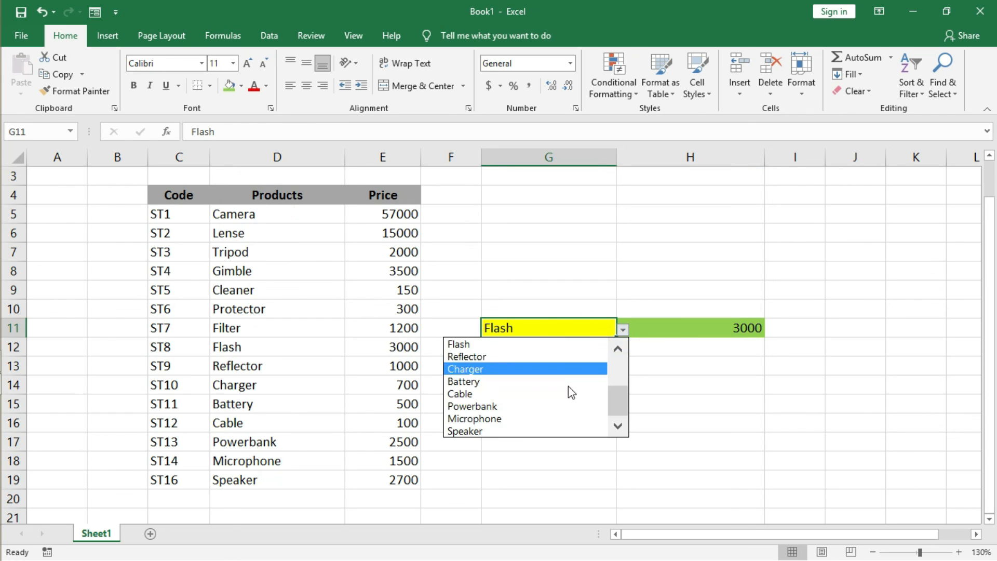
click(566, 407)
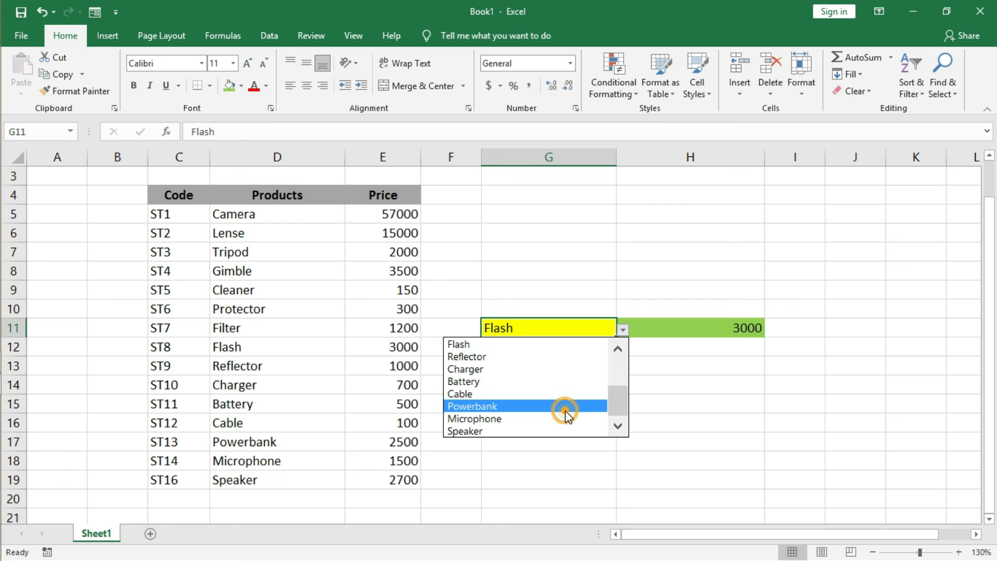
click(625, 332)
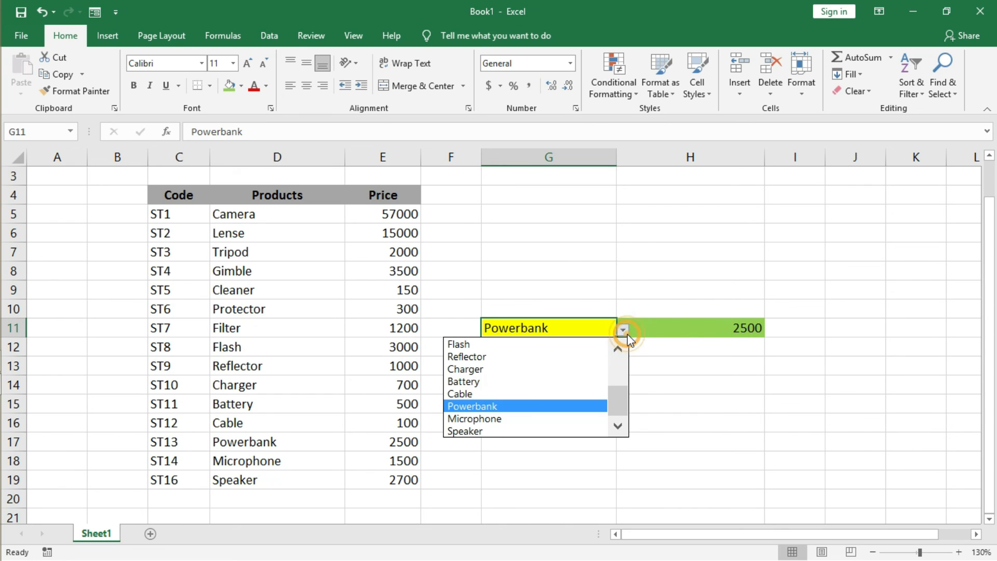
click(518, 431)
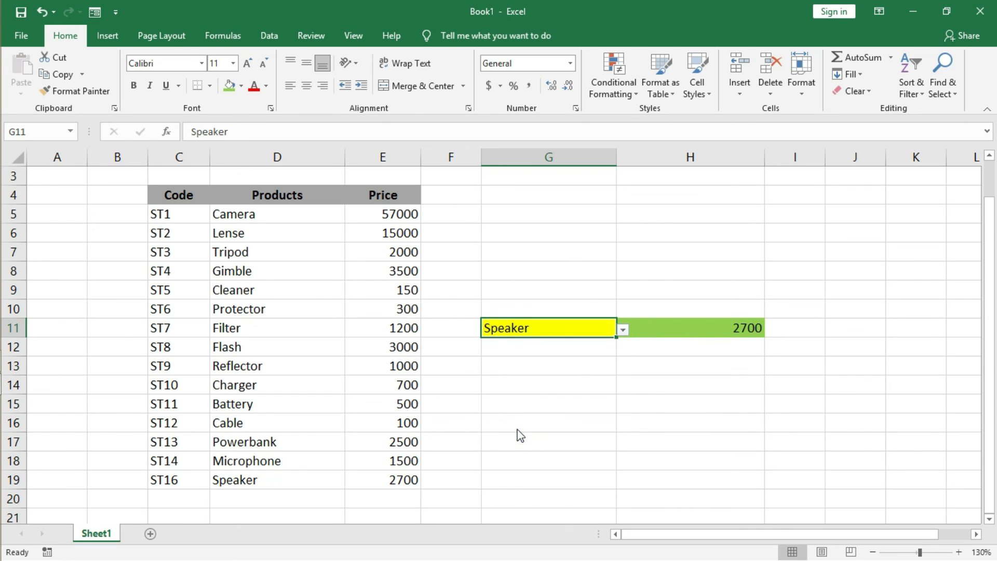
click(627, 333)
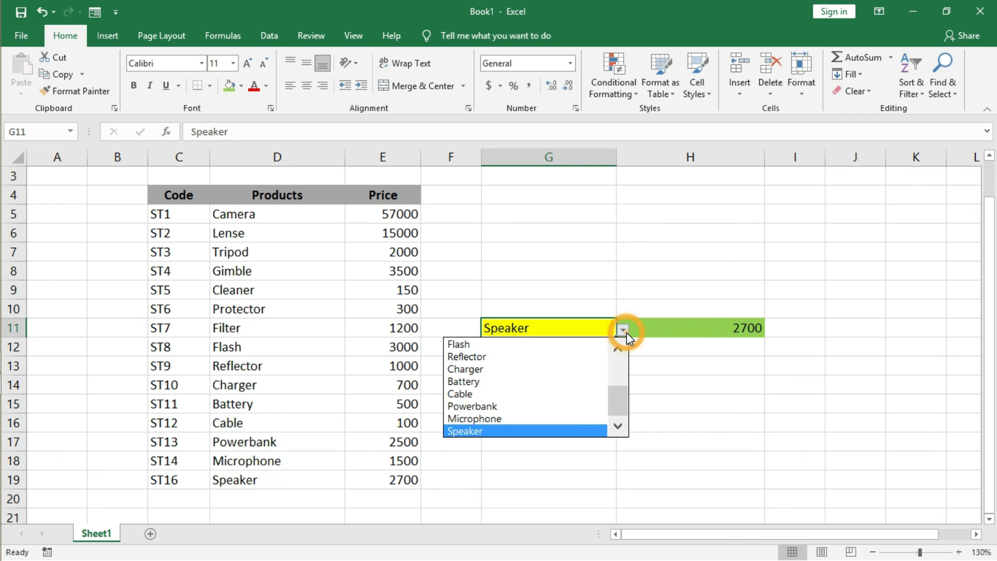
click(578, 360)
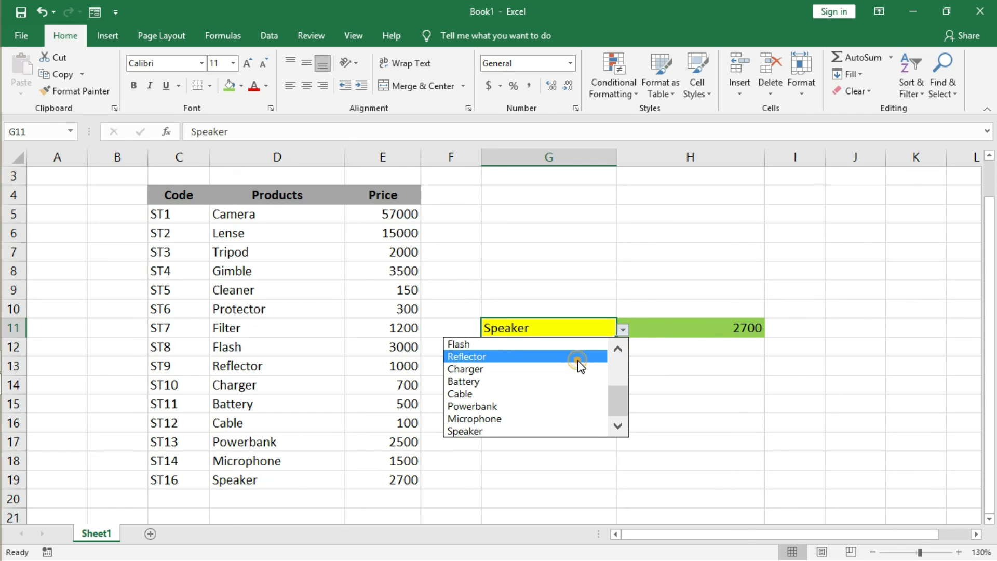
click(624, 330)
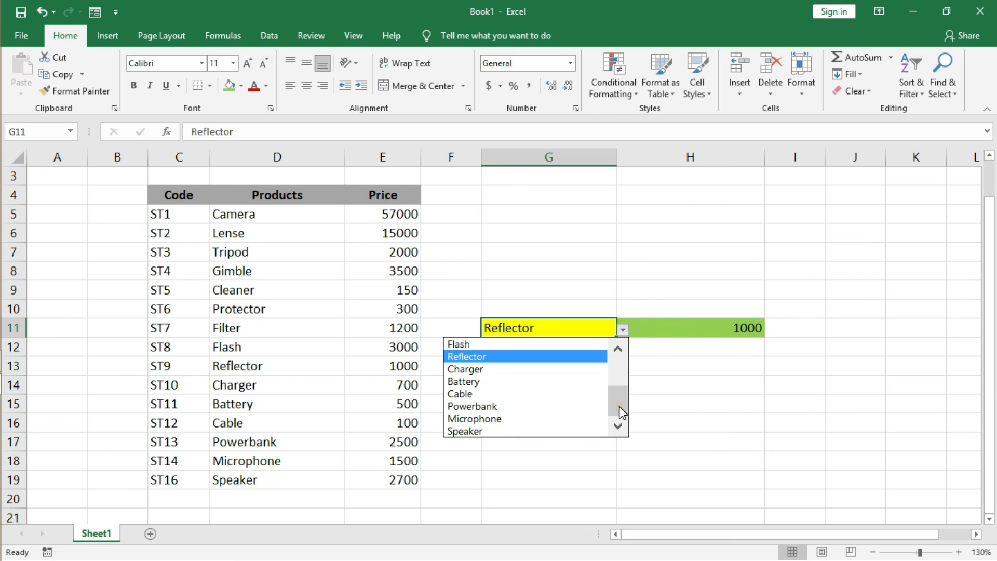
drag(619, 406, 621, 372)
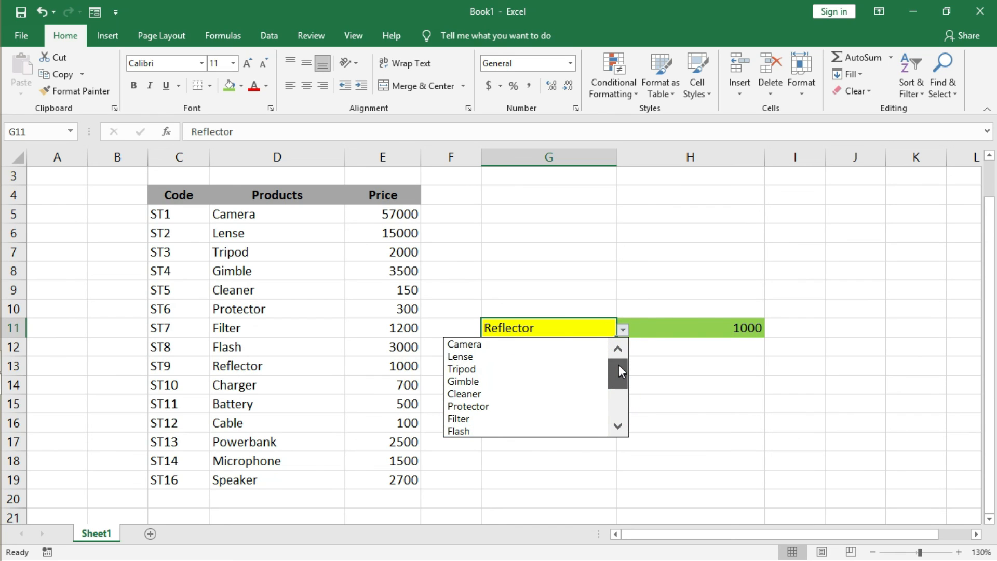
click(518, 370)
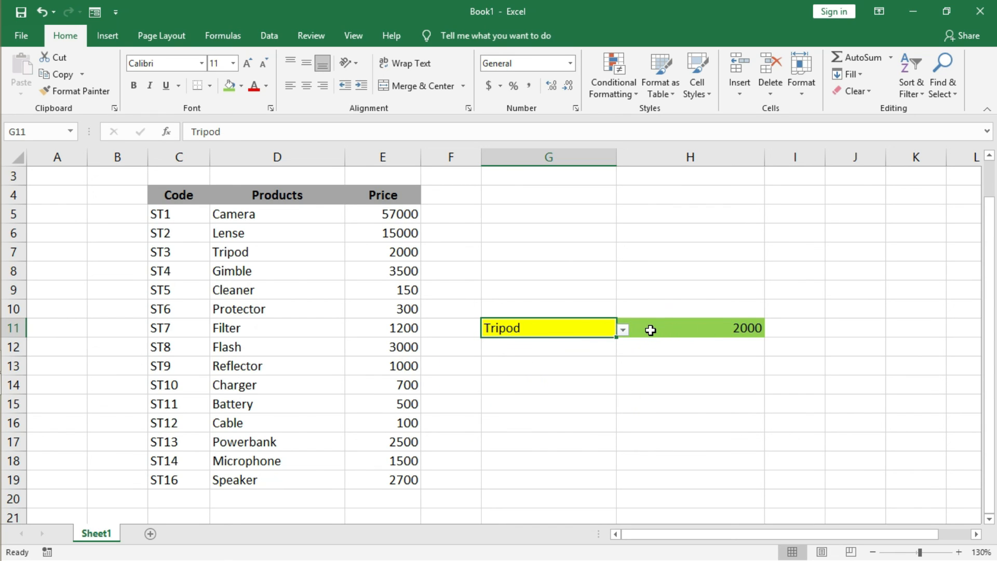